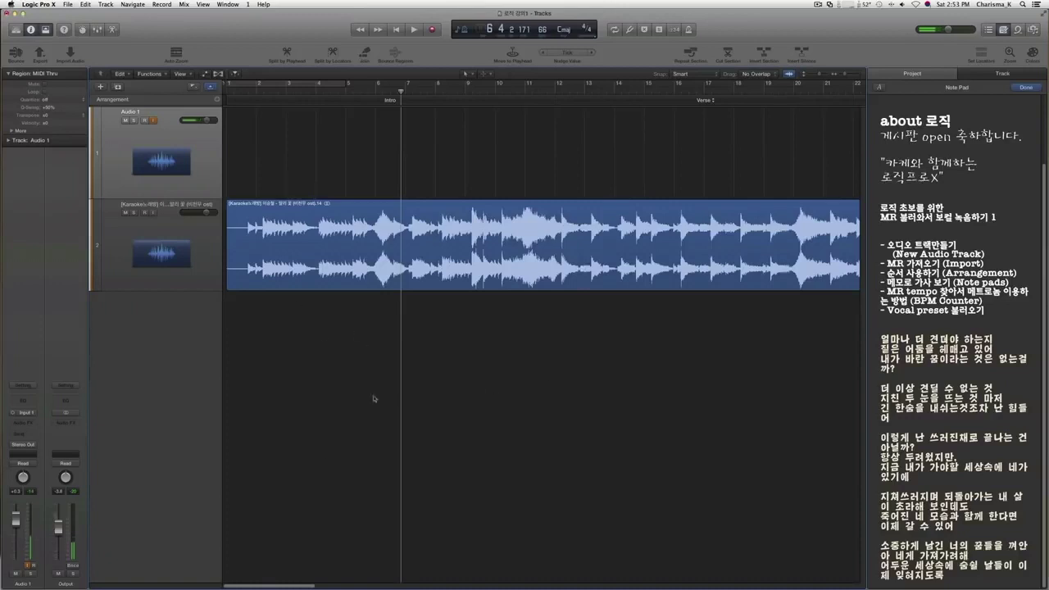
- Insert the stereo BPM Counter metering plug-in on the karaoke backing track and move its window clear of the toolbar
click(260, 93)
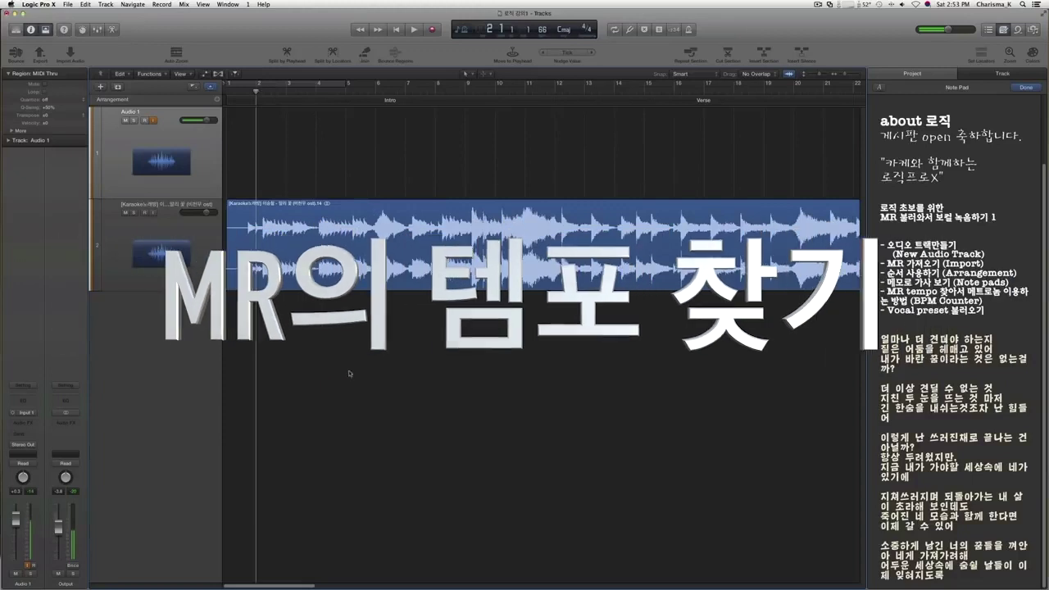
click(218, 235)
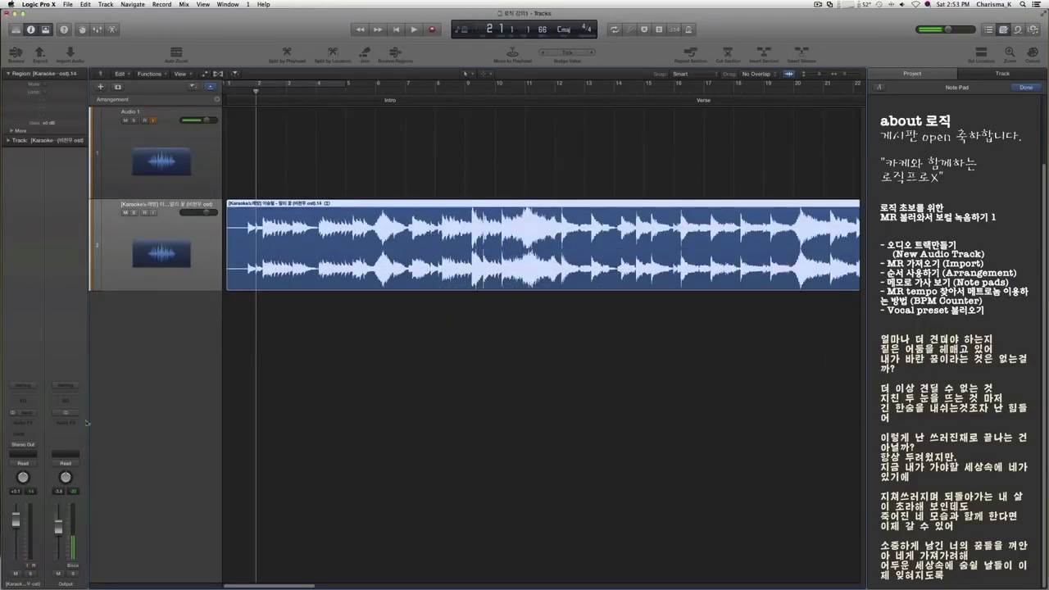
click(23, 430)
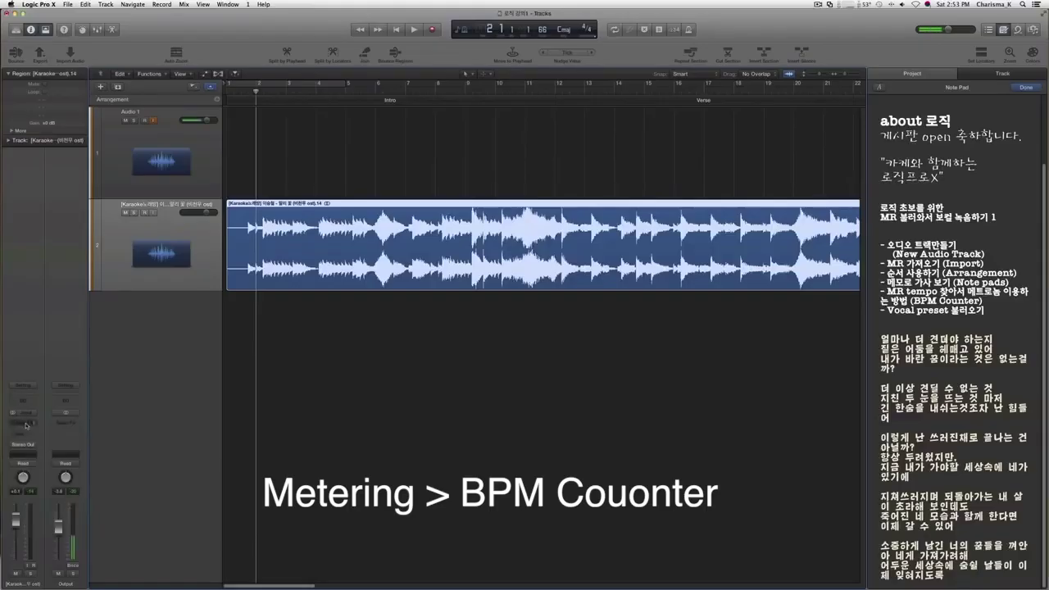
click(25, 425)
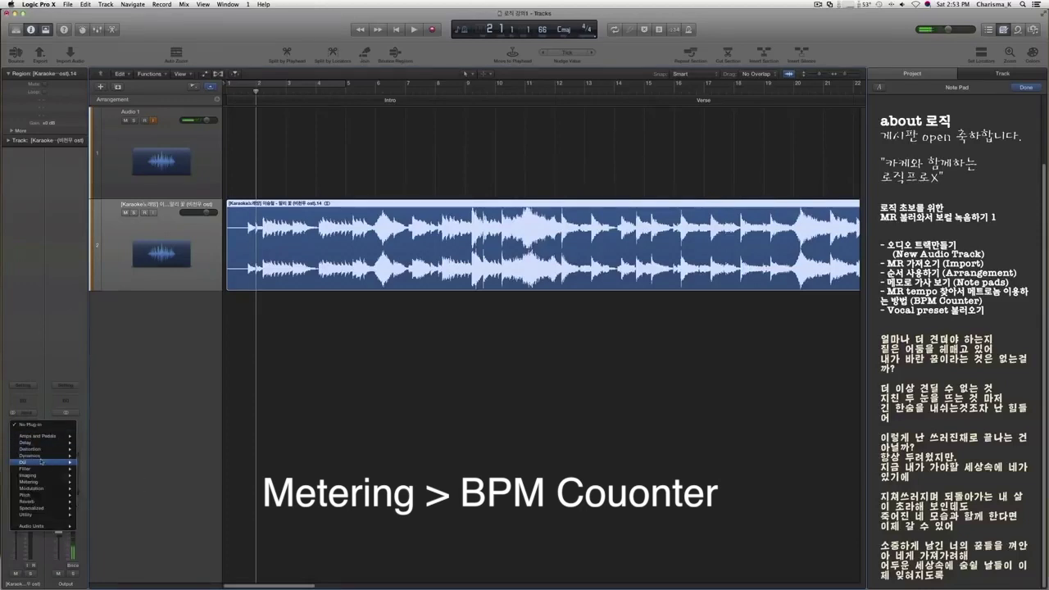
mouse_move(36, 485)
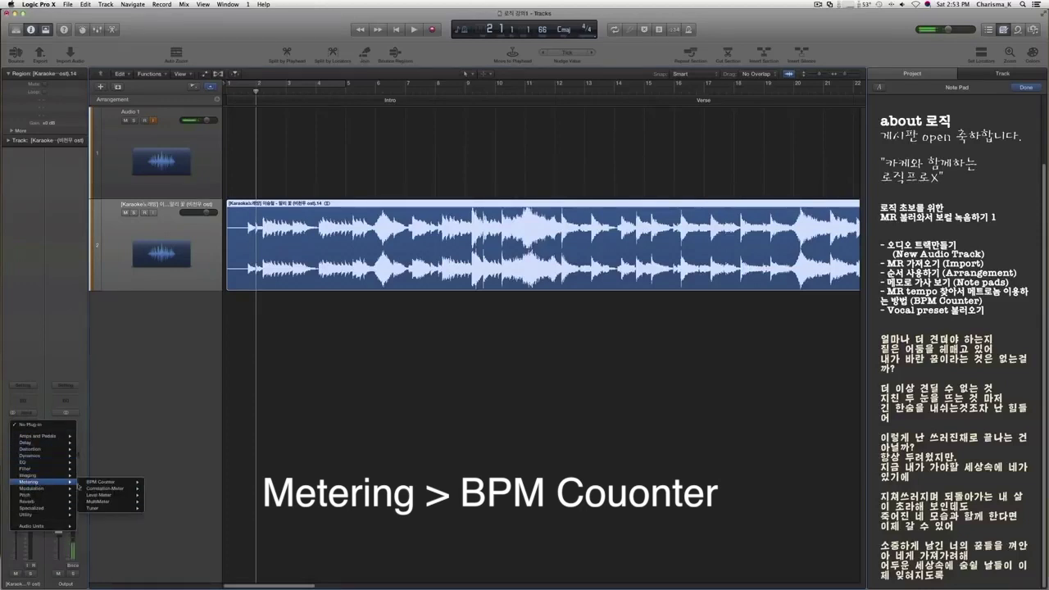
mouse_move(127, 483)
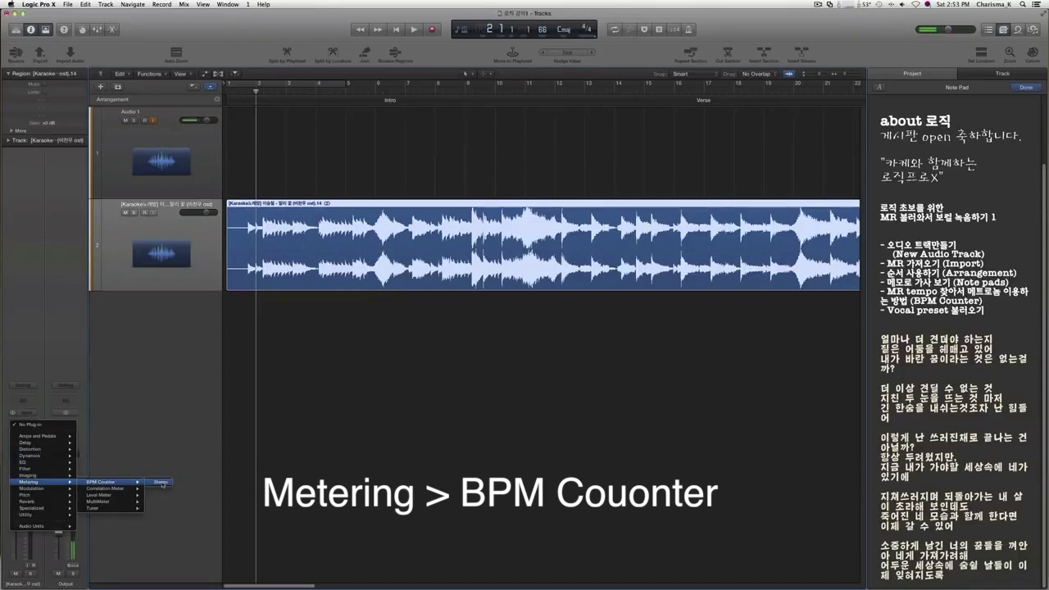
click(161, 483)
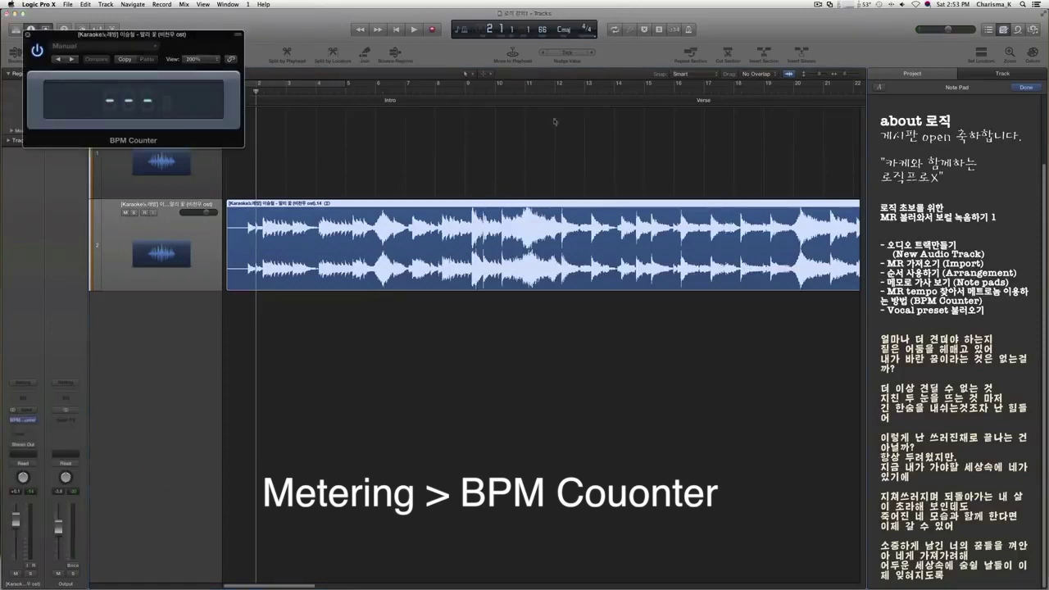
drag(157, 38, 147, 206)
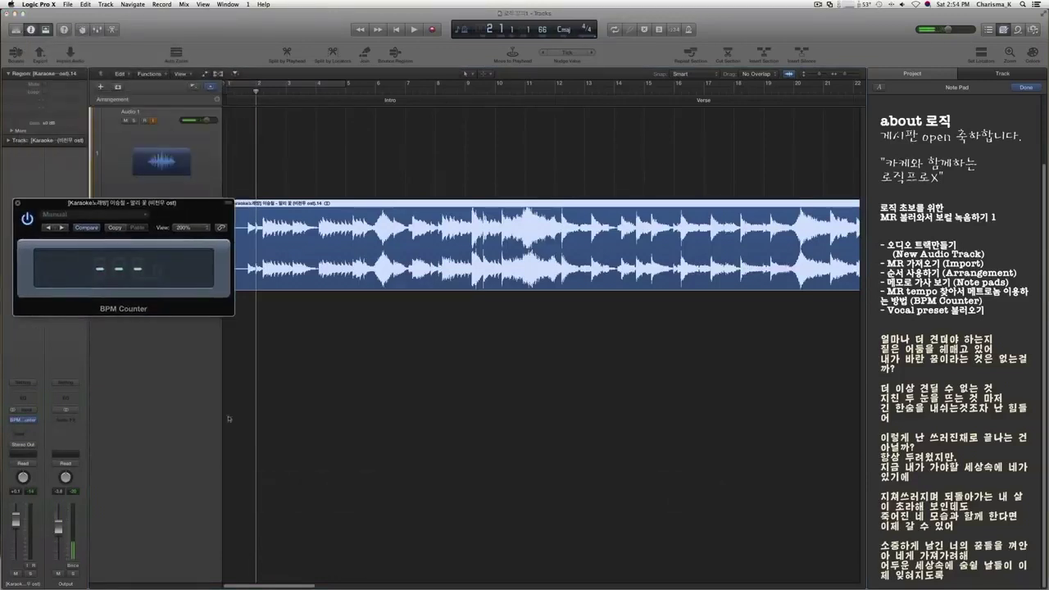
- Play the backing track from around bar 10 to measure its tempo with the BPM Counter
click(418, 91)
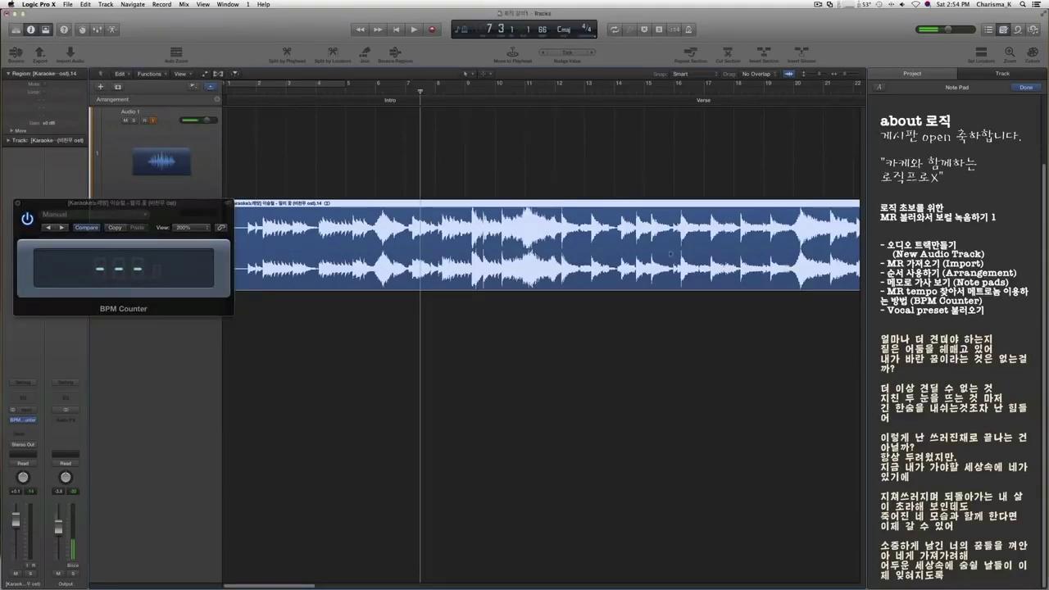
click(515, 91)
key(space)
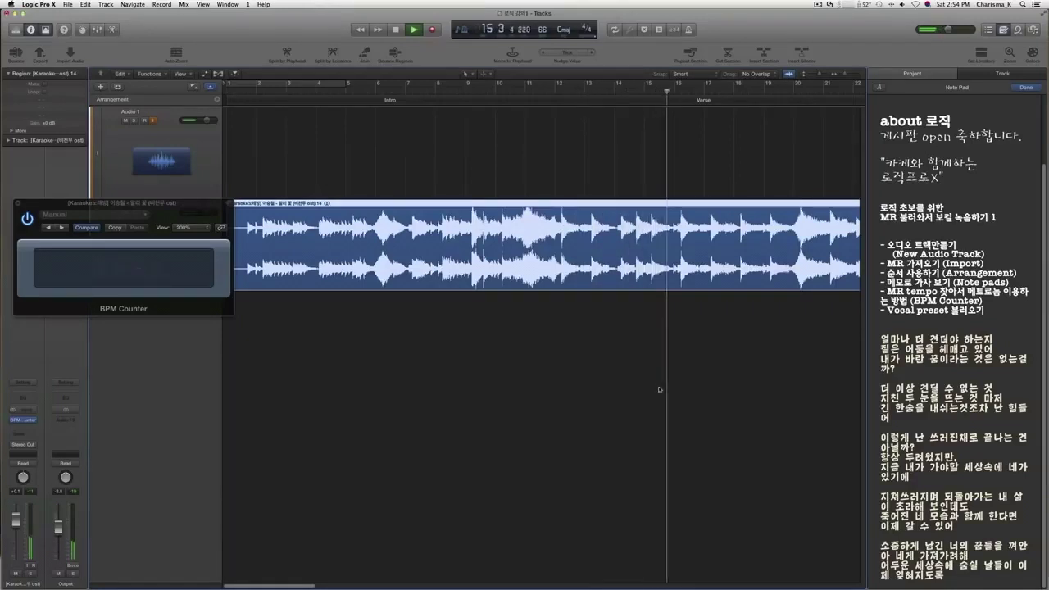
key(space)
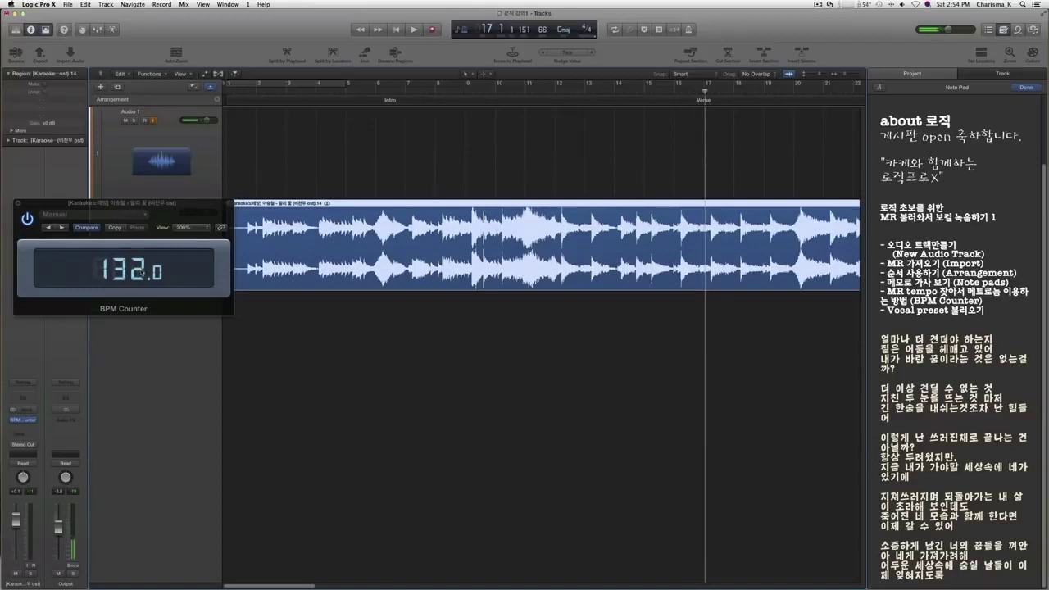
- Close the BPM Counter and play the backing track from bar 6 beat 4 with the metronome turned on
click(398, 92)
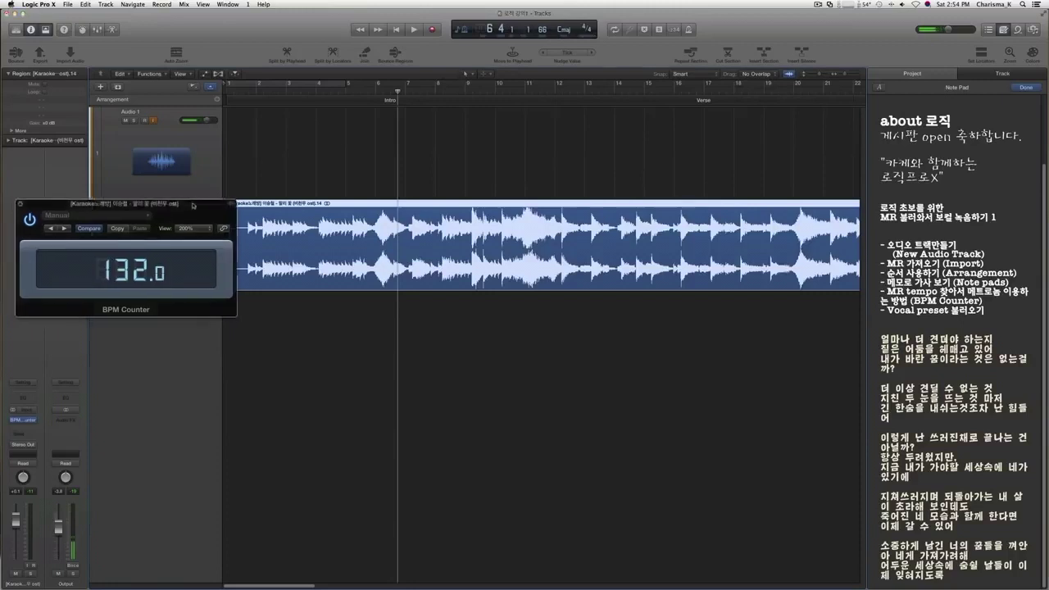
key(super+w)
key(space)
click(689, 30)
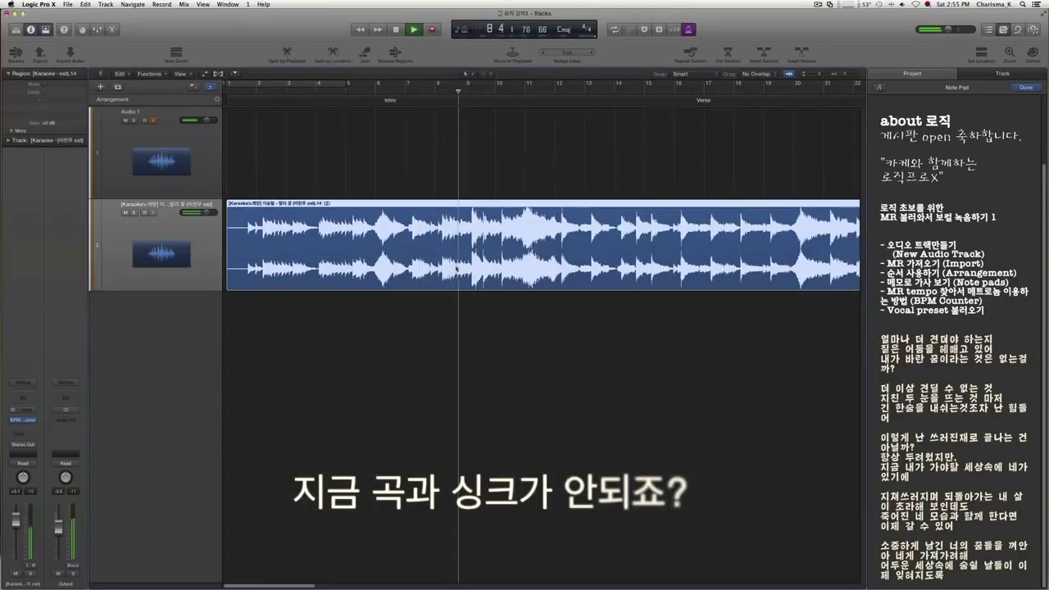
key(space)
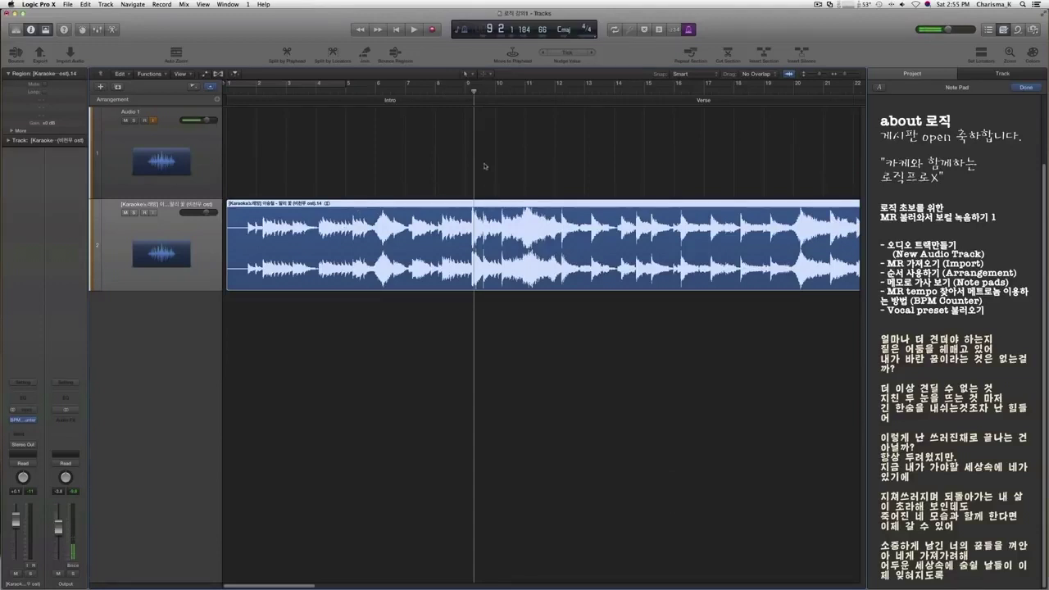
- Place the playhead at bar 2 and trim the silent start of the backing track region to bar 1 beat 3
click(484, 166)
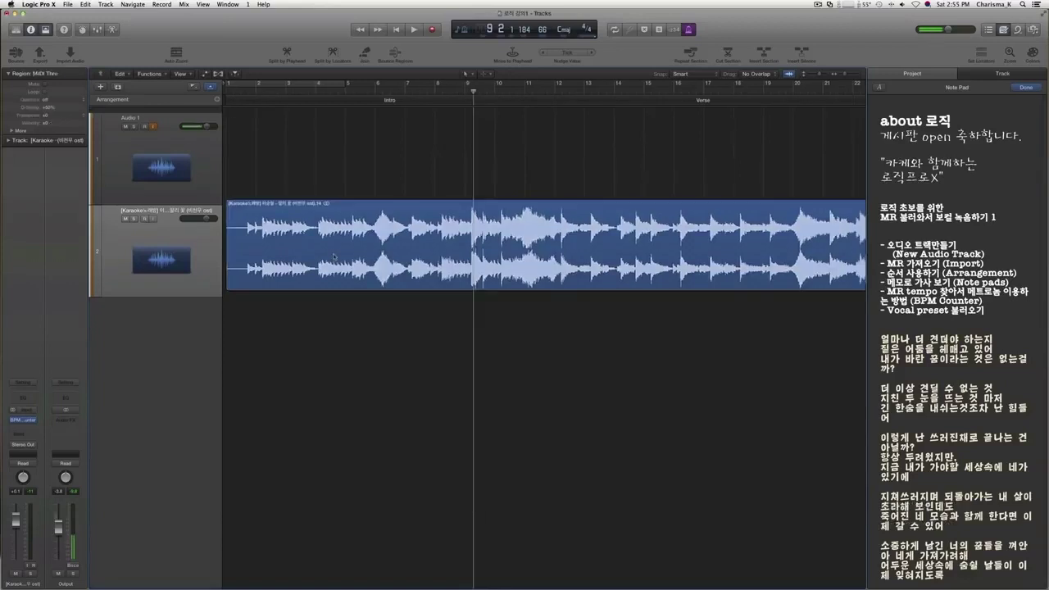
key(super+Right)
key(super+Right)
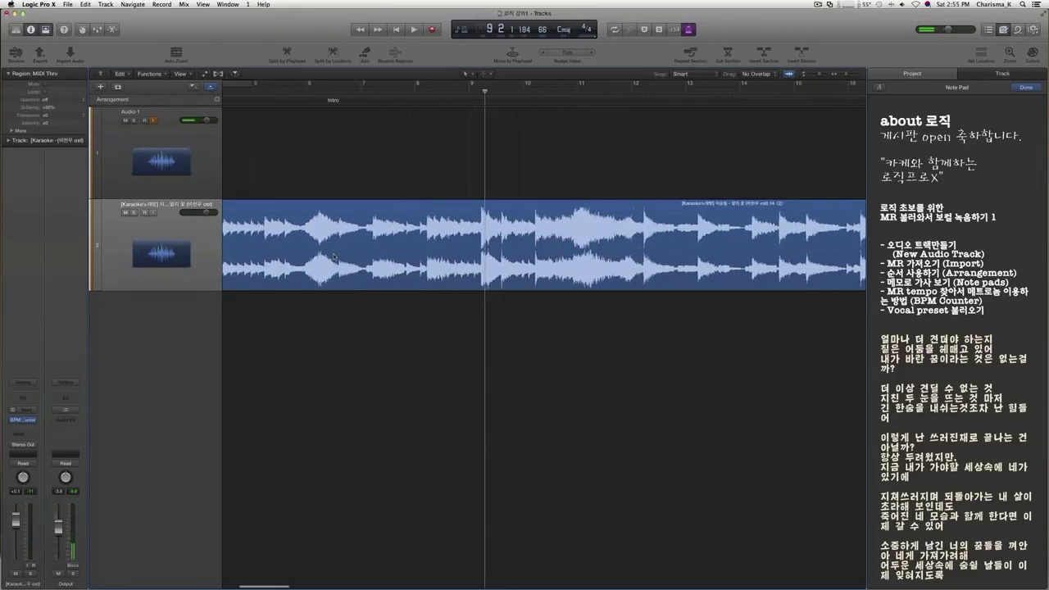
scroll(335, 256, left, 5)
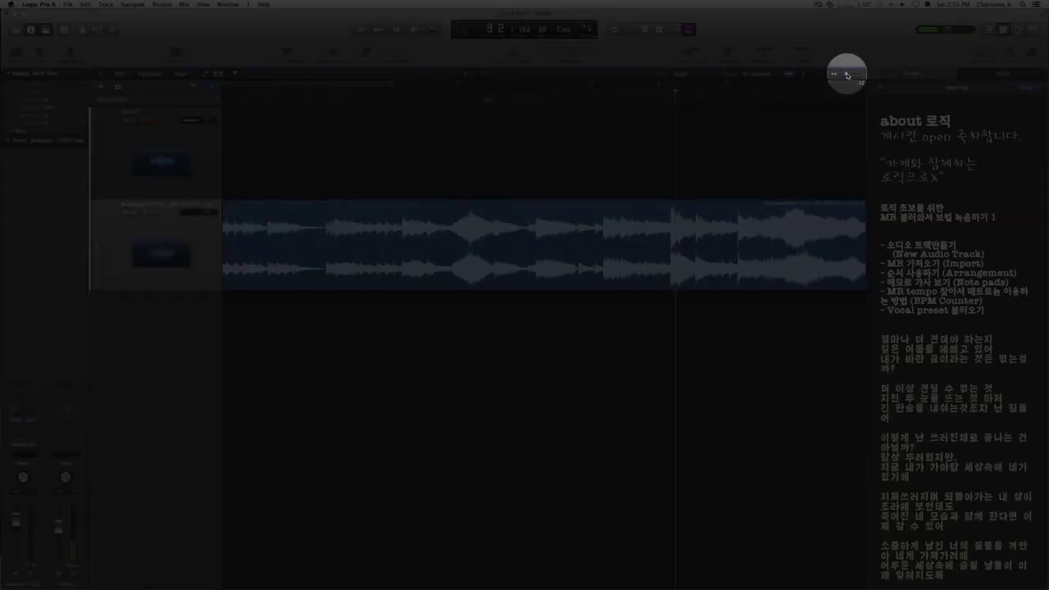
click(847, 75)
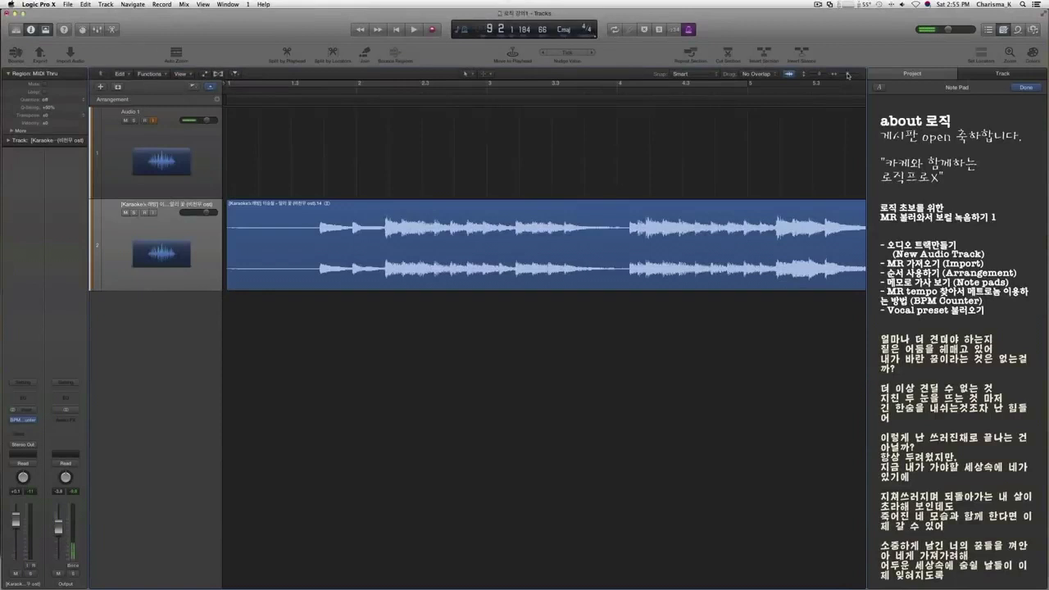
click(356, 95)
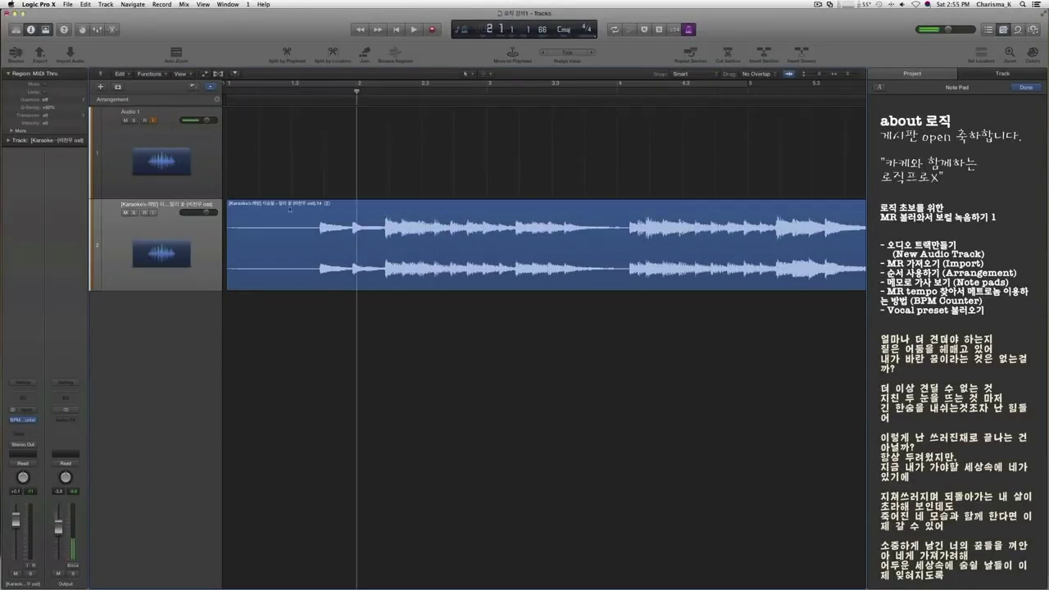
drag(228, 279, 292, 281)
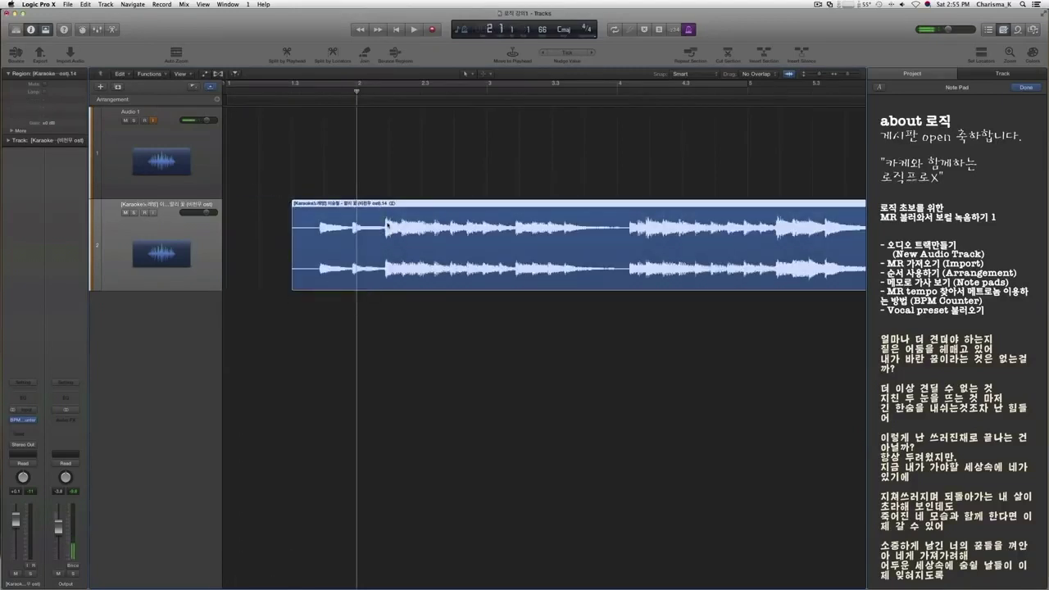
- Move the backing track region earlier so its first strong attack lines up with the playhead at bar 2
drag(423, 207, 402, 209)
key(super+Right)
key(super+Right)
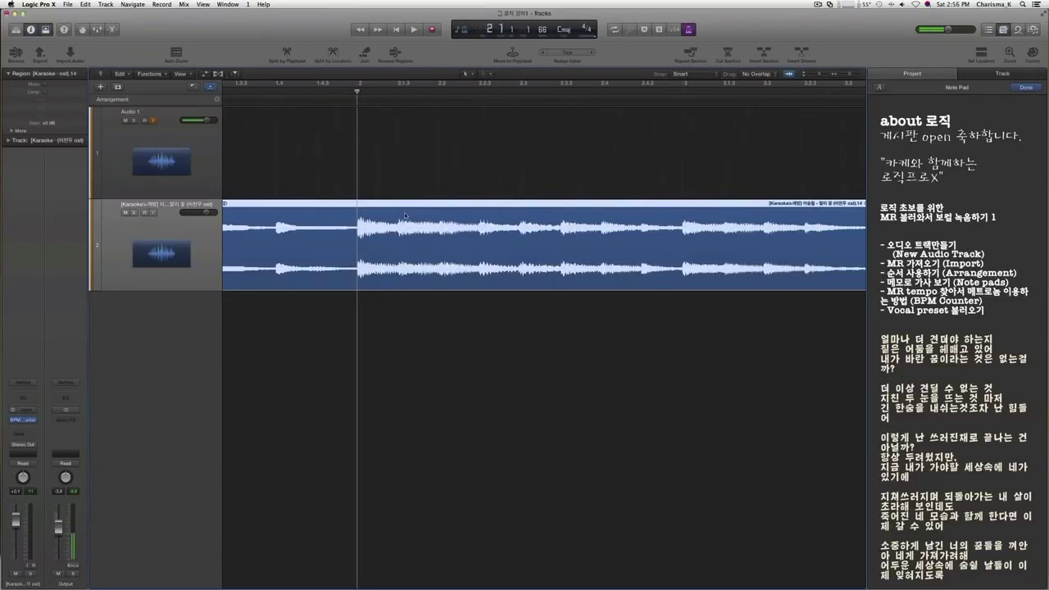
key(super+Left)
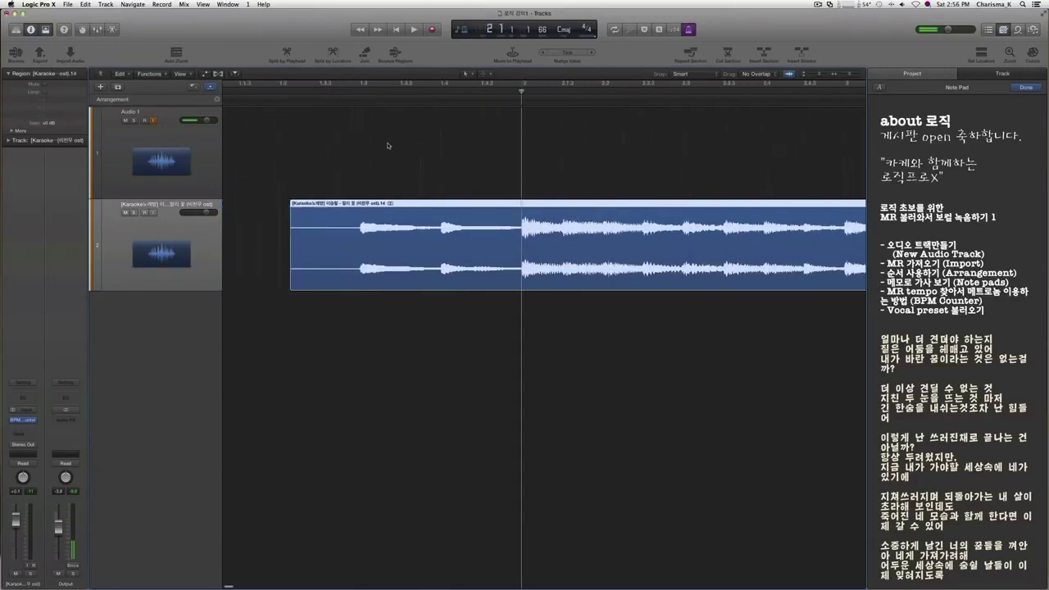
key(super+Left)
key(super+Left)
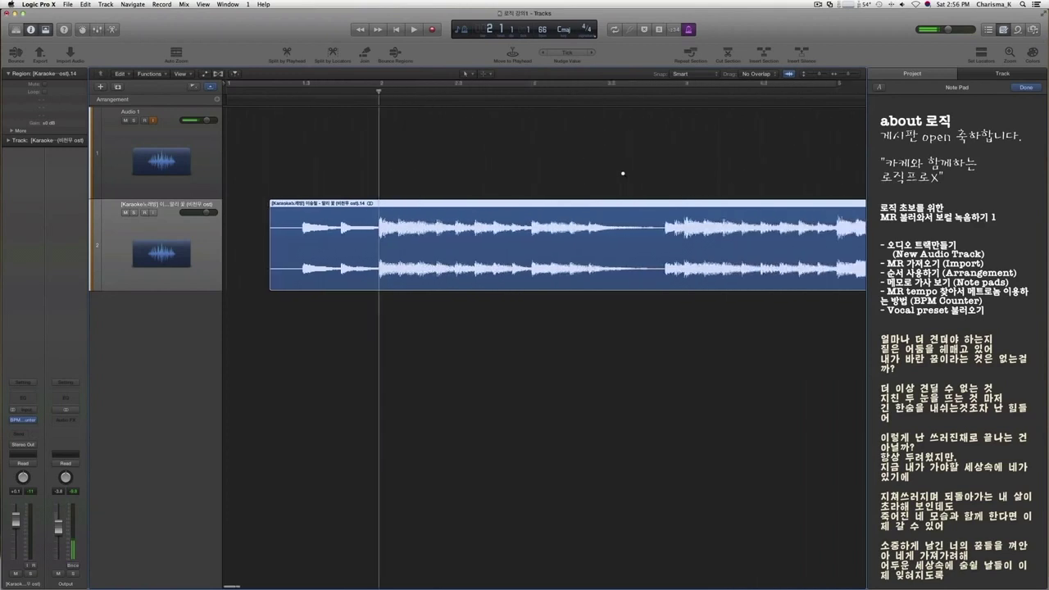
- Play the realigned backing track from its opening with the metronome to check that the two are in sync
double_click(294, 91)
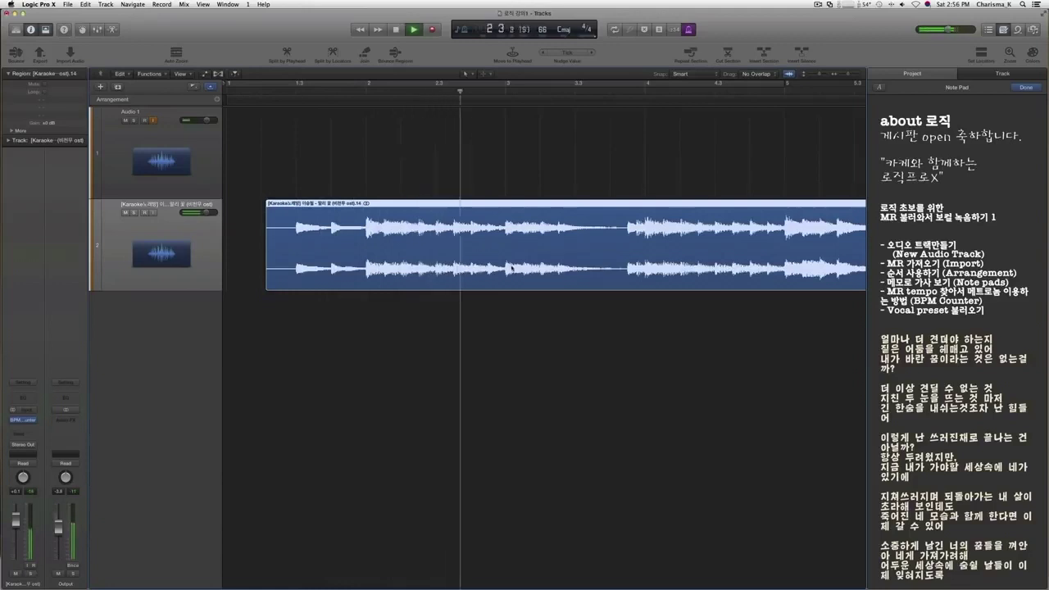
scroll(667, 300, down, 5)
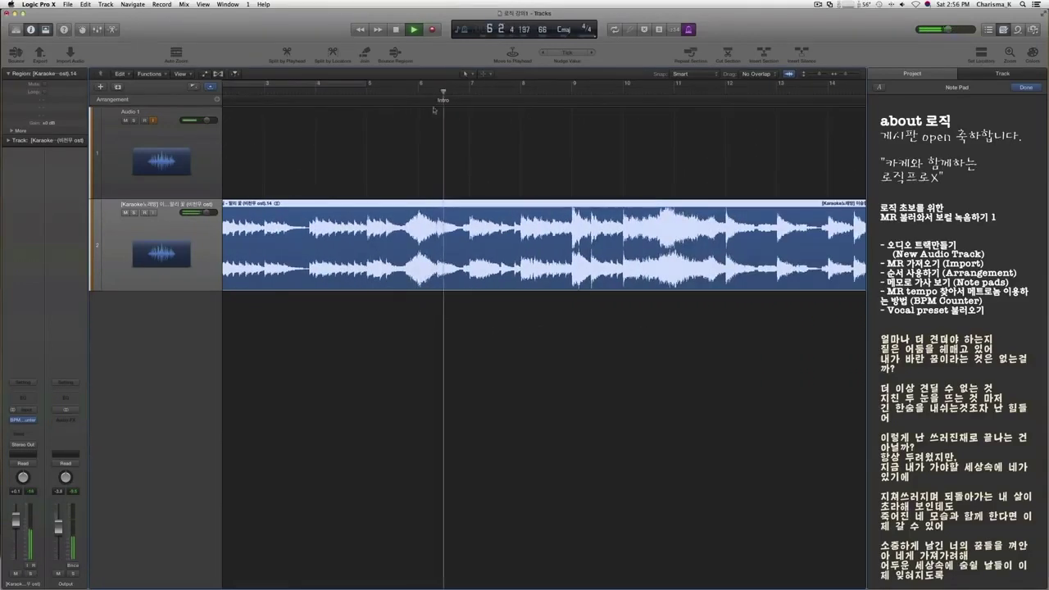
click(757, 123)
scroll(477, 179, down, 5)
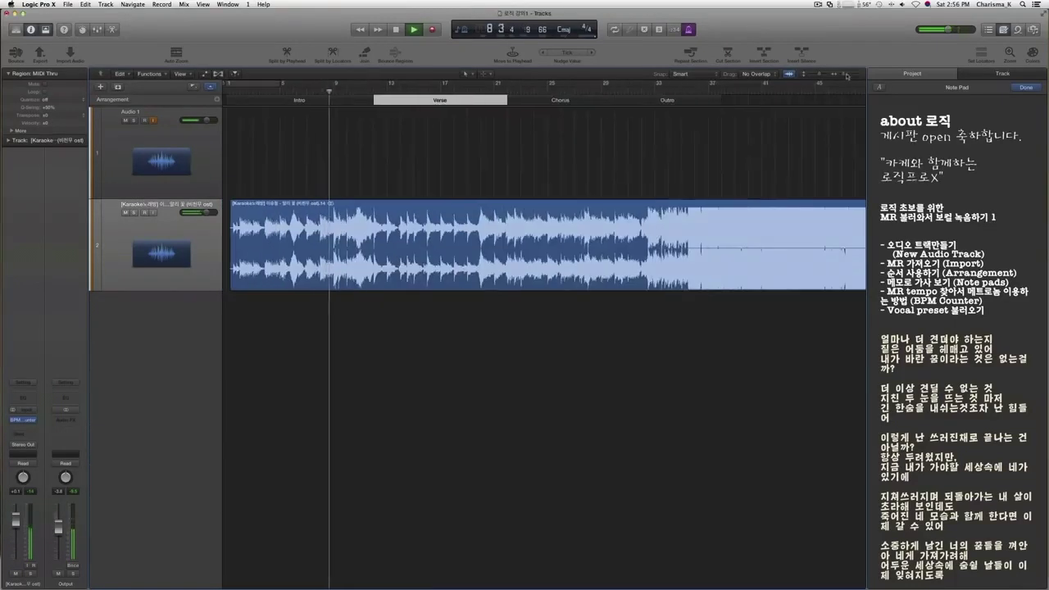
scroll(416, 180, up, 3)
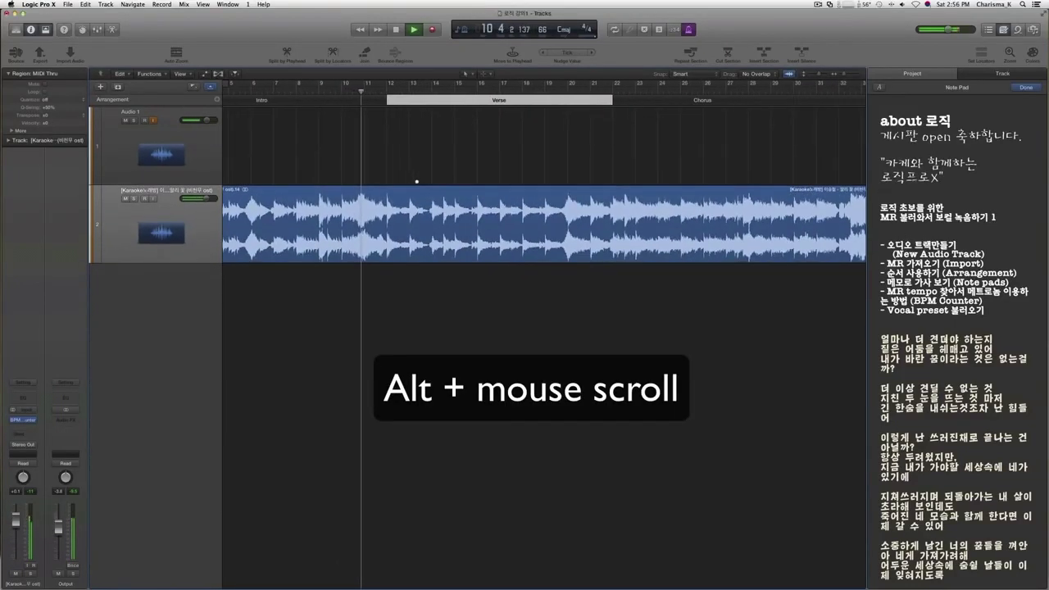
key(space)
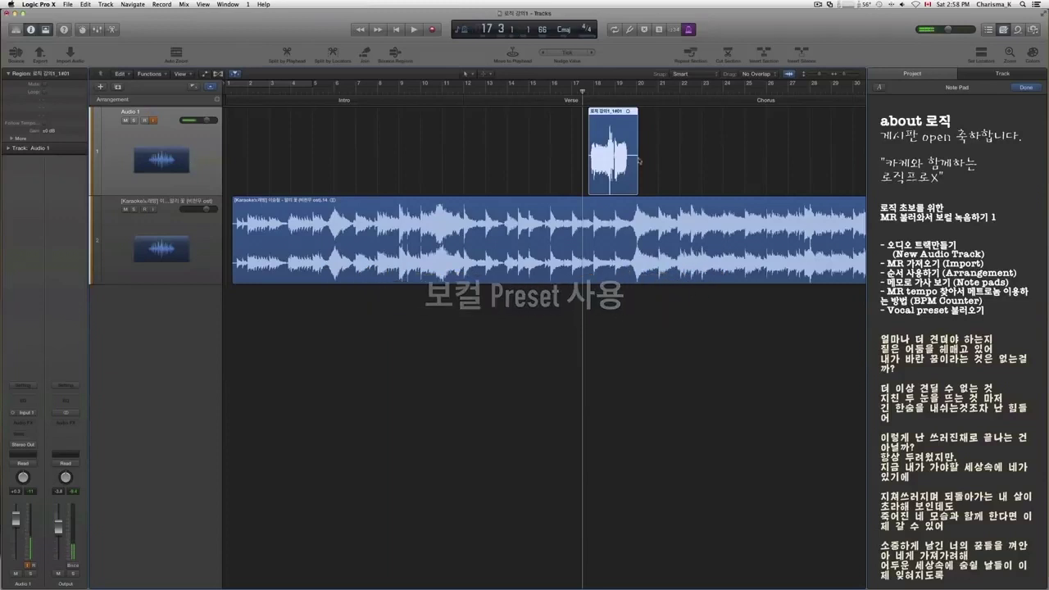
- Play the recorded vocal take together with the backing track from bar 17 beat 3
key(space)
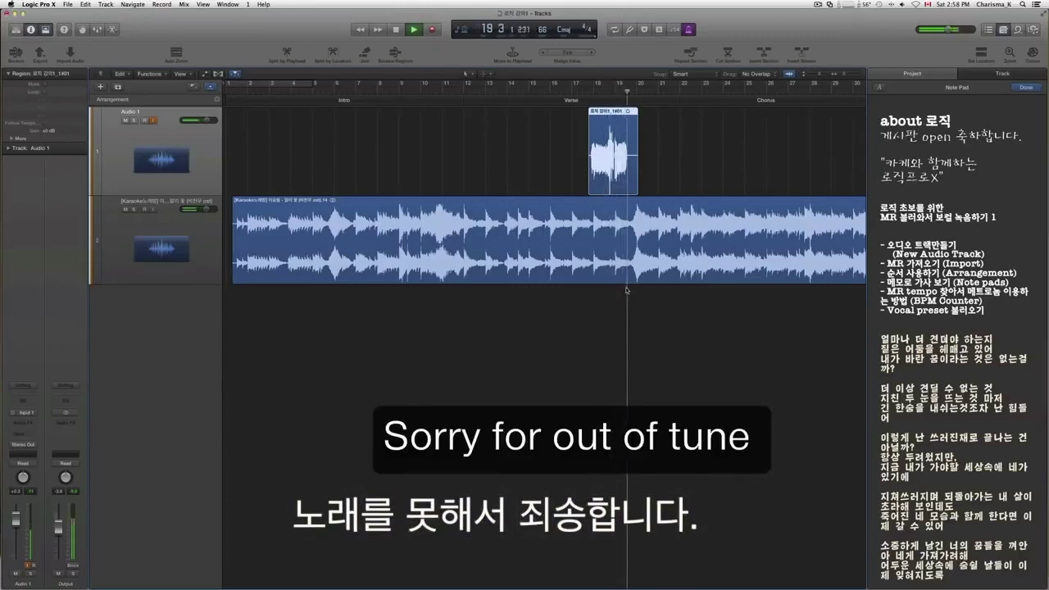
key(space)
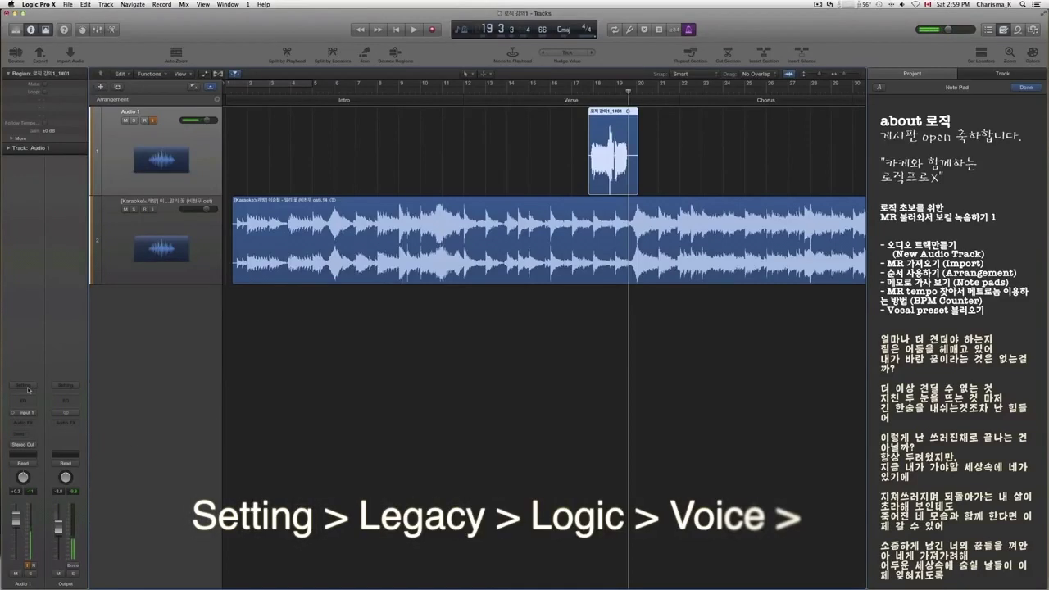
- Load the legacy Logic channel strip setting Male Ambient Lead Vocal on the Audio 1 track and play the vocal take from bar 18
click(27, 388)
mouse_move(82, 467)
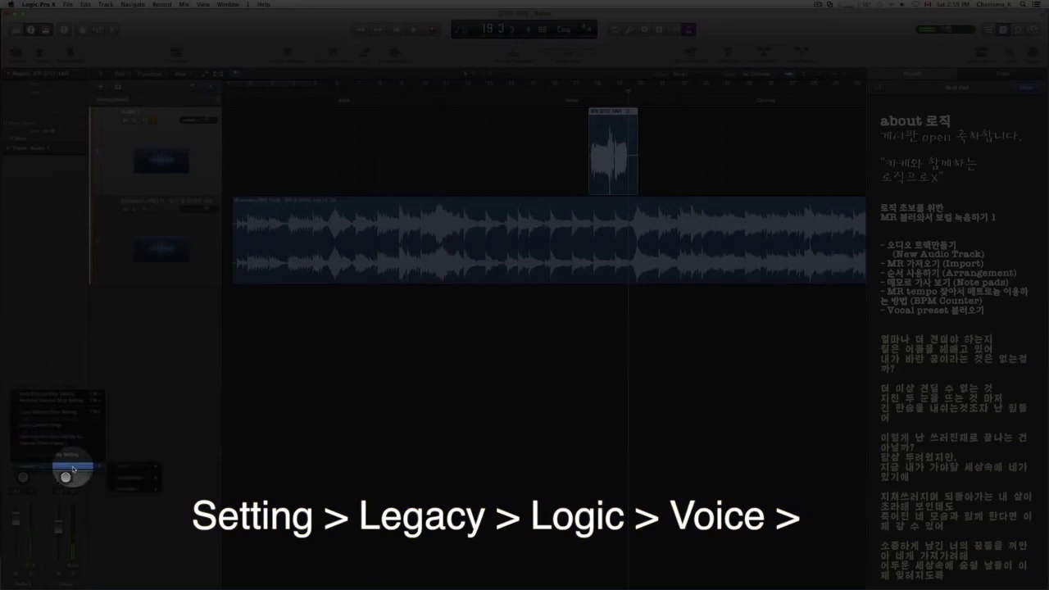
mouse_move(143, 469)
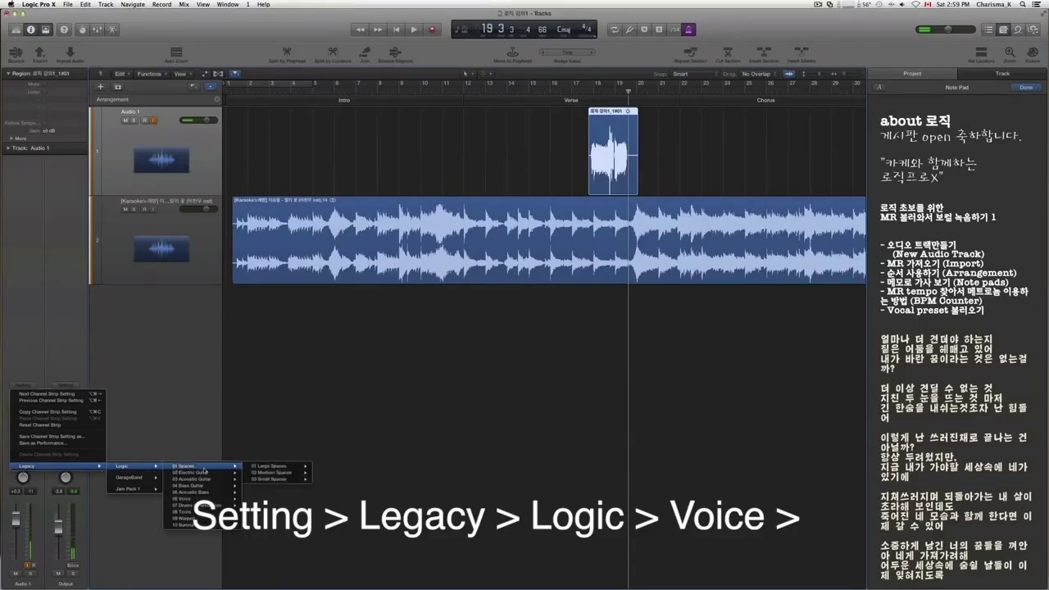
mouse_move(182, 499)
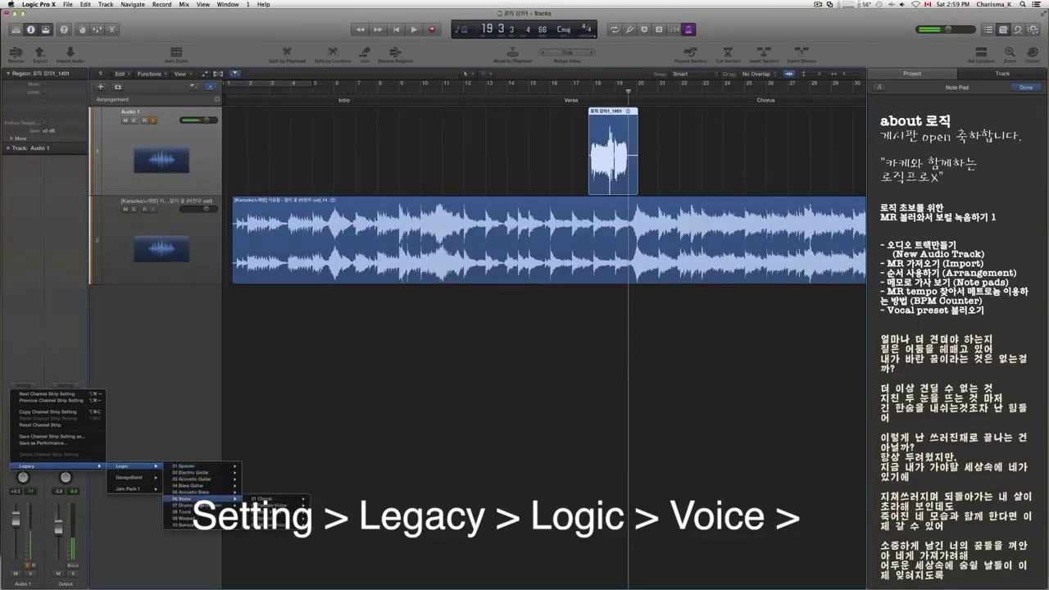
mouse_move(275, 501)
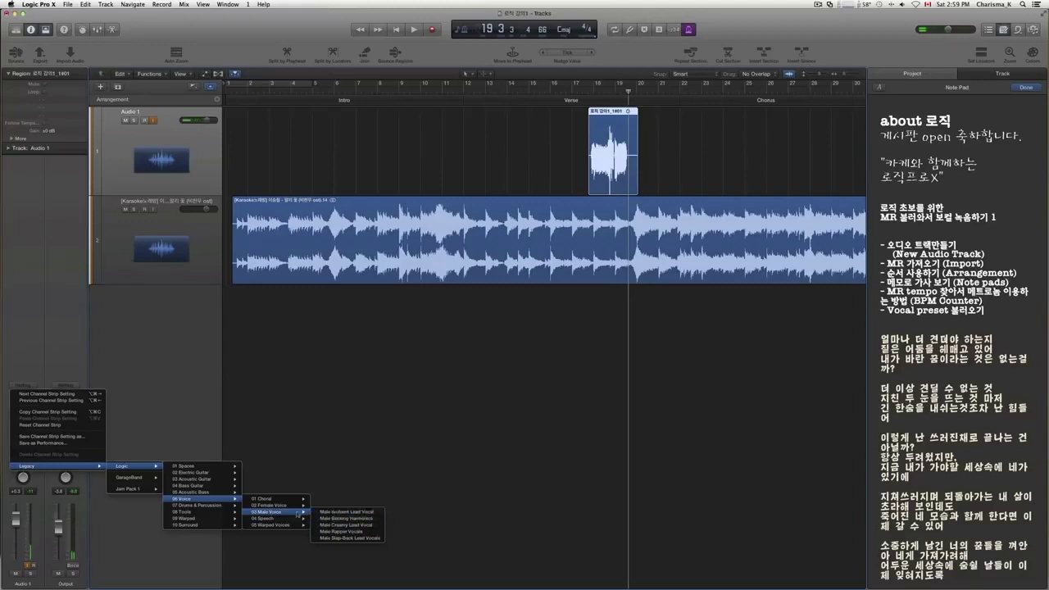
click(357, 512)
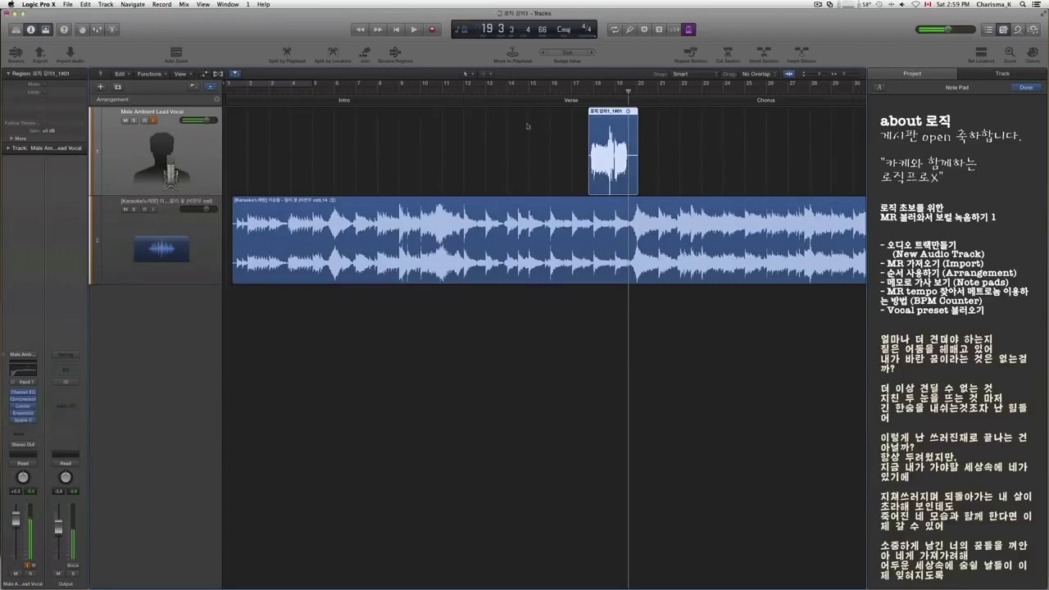
click(592, 92)
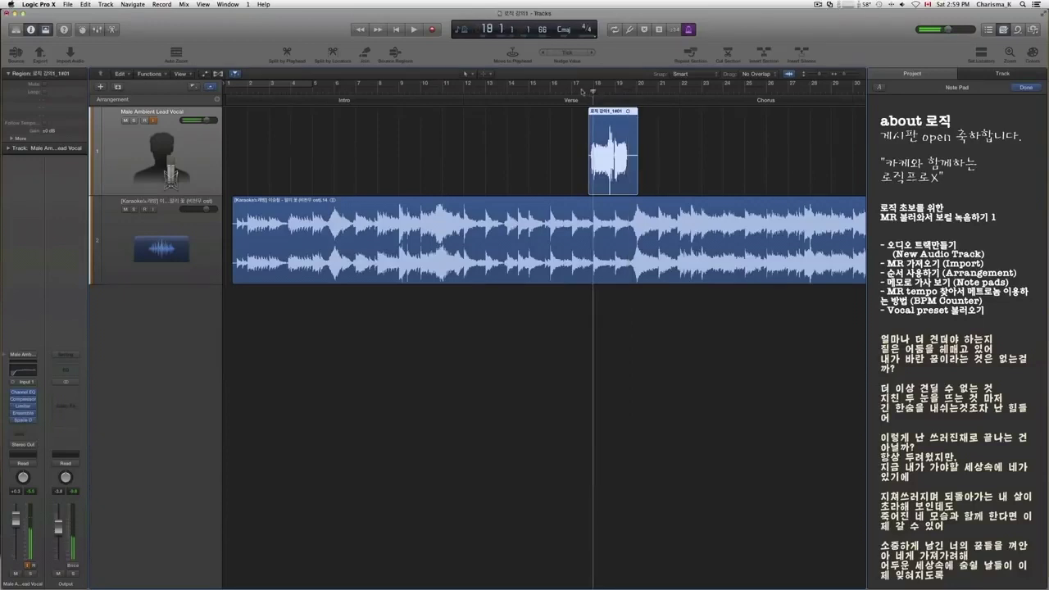
key(space)
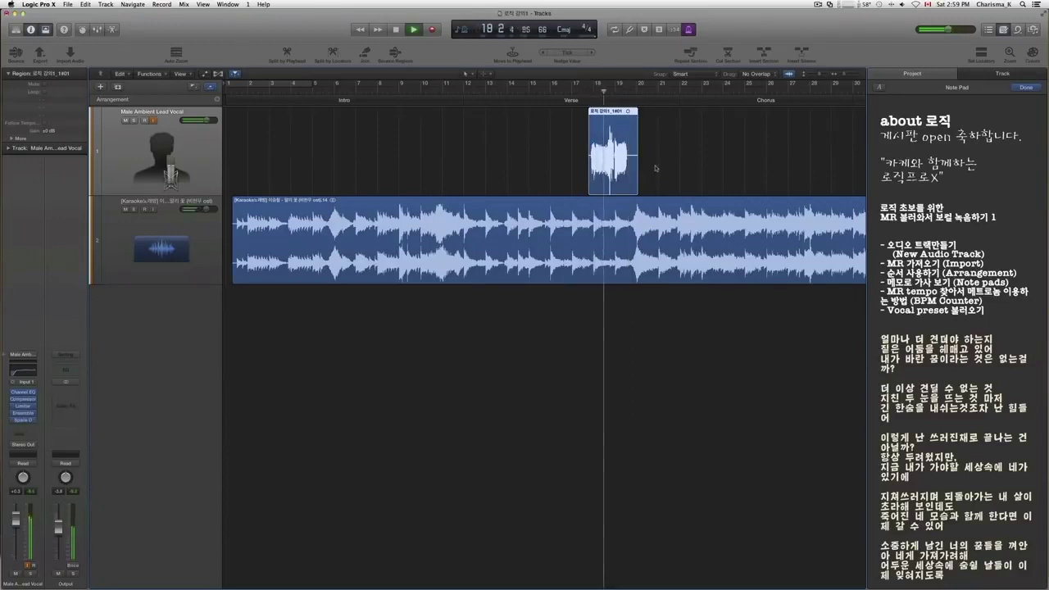